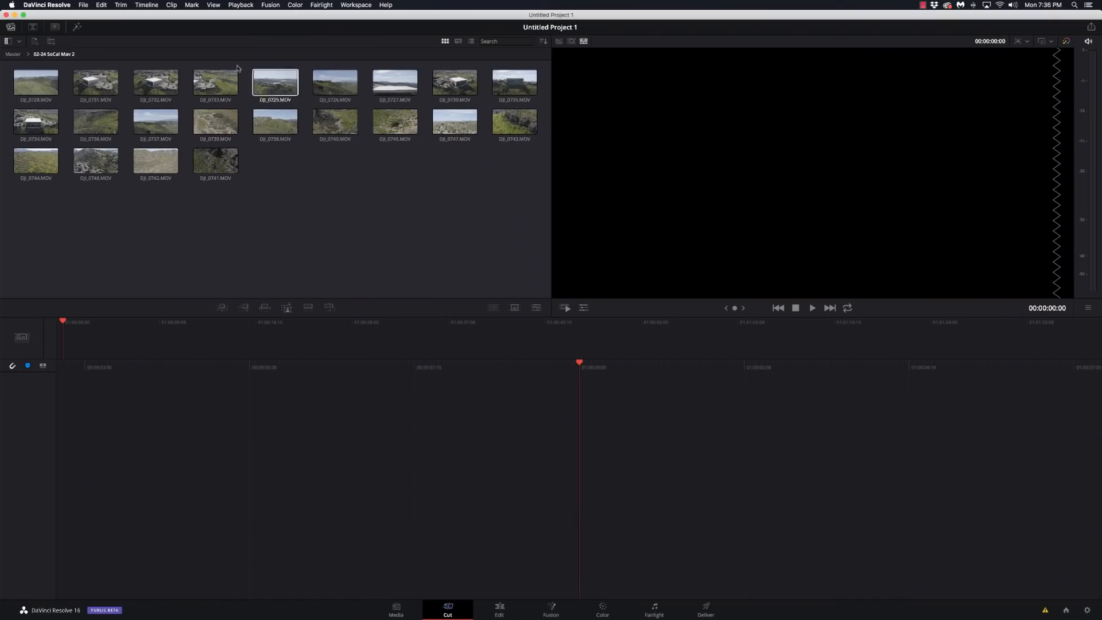
Step: Mark in and out points on clip DJI_0728.MOV, starting at 00:00:01:14, and place the trimmed clip at the start of the timeline
{"action": "left_click", "coordinate": [31, 91]}
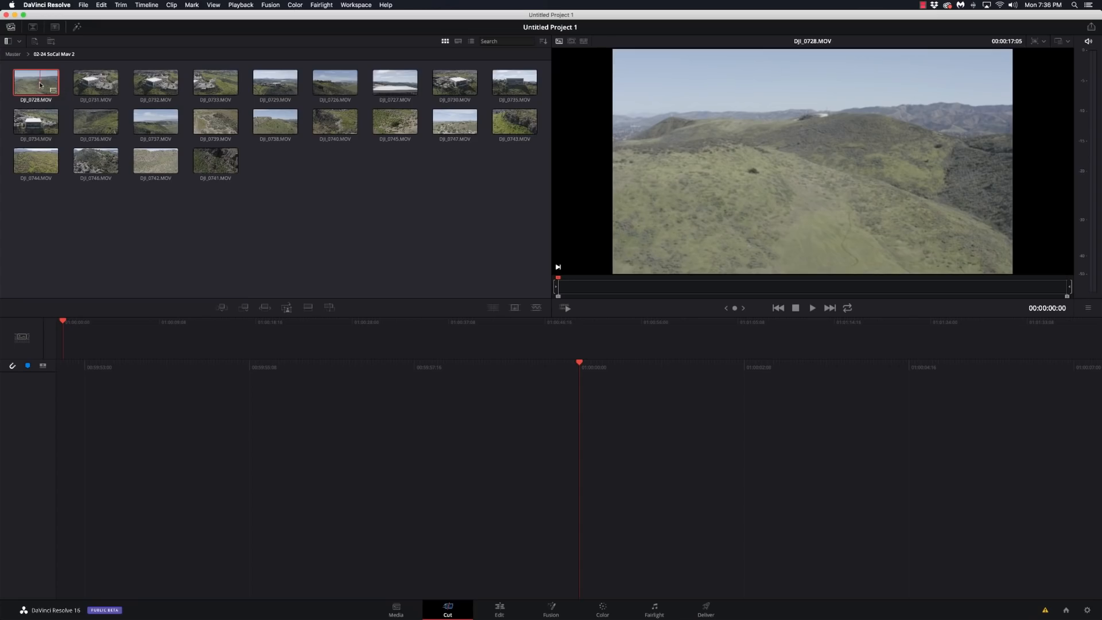
{"action": "left_click", "coordinate": [588, 290]}
{"action": "left_click", "coordinate": [603, 290]}
{"action": "key", "text": "i"}
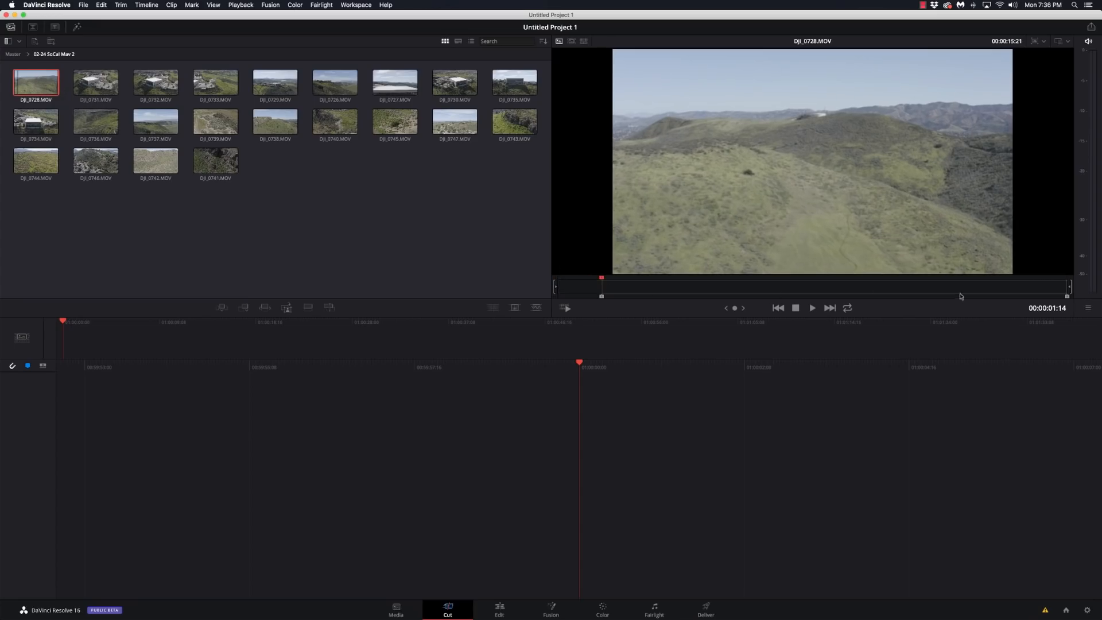
{"action": "key", "text": "o"}
{"action": "left_click_drag", "start_coordinate": [871, 235], "coordinate": [800, 342]}
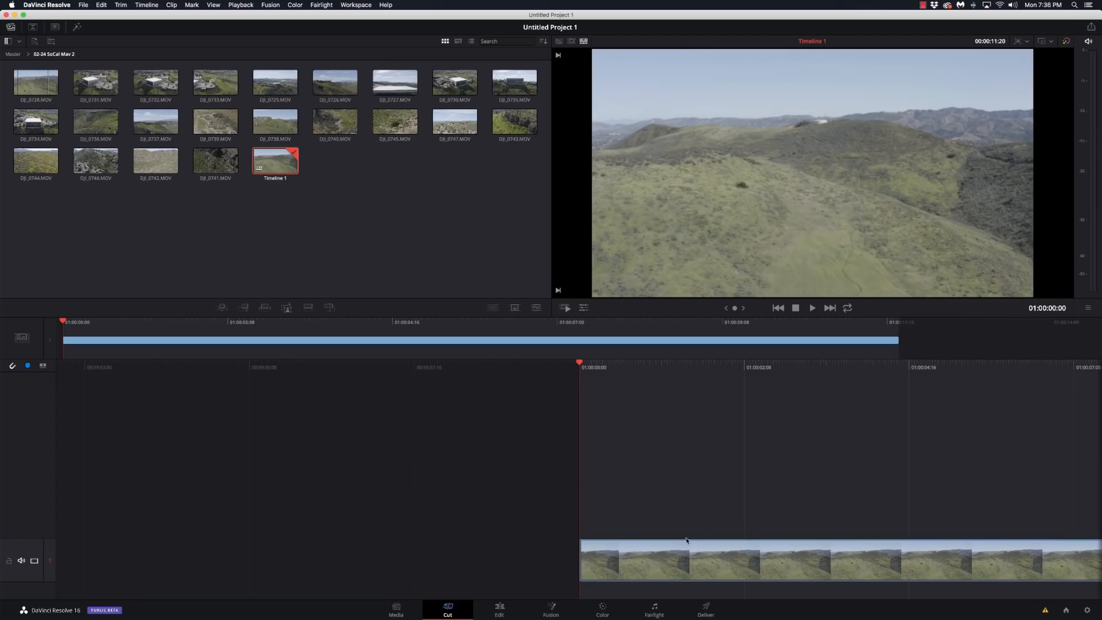
Step: Add clips DJI_0740, DJI_0745, DJI_0747 and DJI_0743 to the timeline and arrange them on the first video track
{"action": "left_click_drag", "start_coordinate": [507, 173], "coordinate": [330, 111]}
{"action": "left_click_drag", "start_coordinate": [333, 118], "coordinate": [757, 430]}
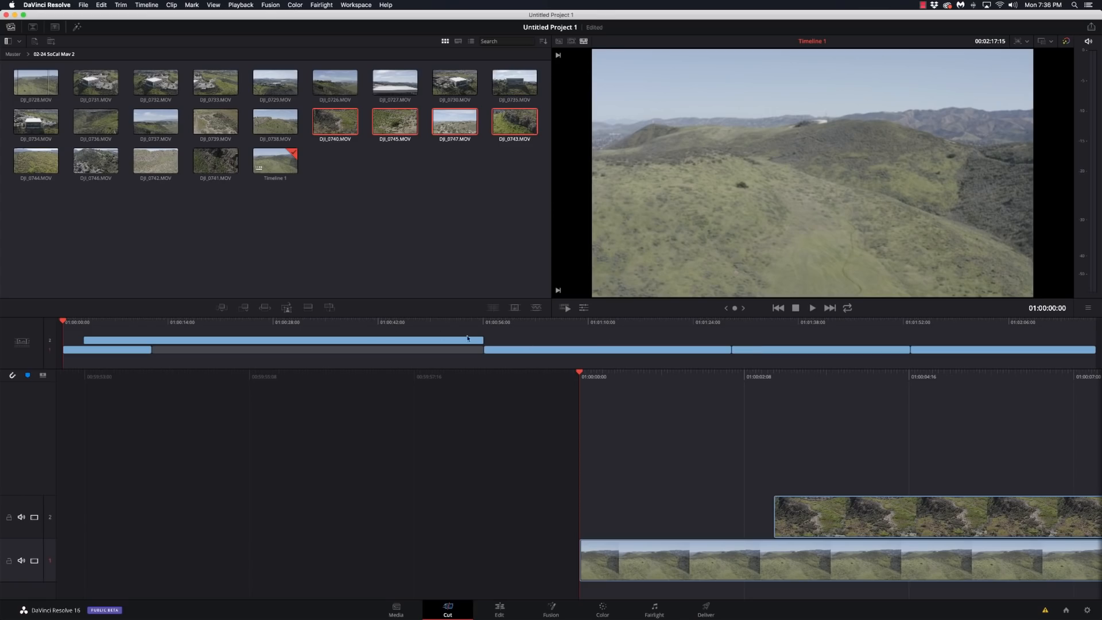
{"action": "mouse_move", "coordinate": [476, 340]}
{"action": "left_mouse_down"}
{"action": "mouse_move", "coordinate": [442, 337]}
{"action": "mouse_move", "coordinate": [480, 352]}
{"action": "mouse_move", "coordinate": [460, 352]}
{"action": "mouse_move", "coordinate": [469, 352]}
{"action": "left_mouse_up"}
{"action": "left_click_drag", "start_coordinate": [568, 340], "coordinate": [532, 354]}
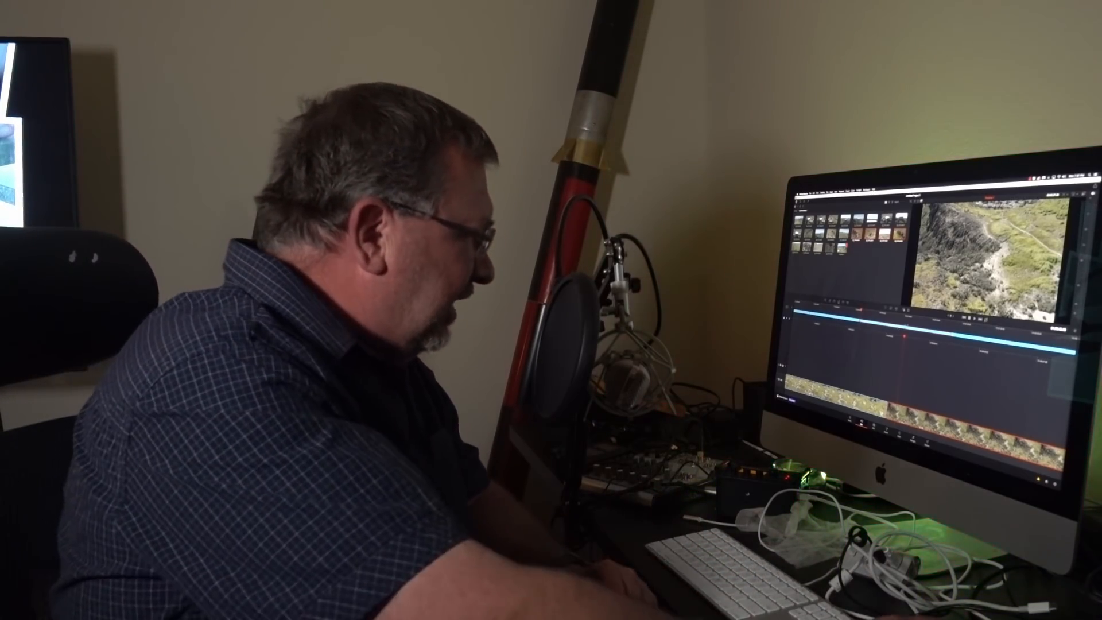
Step: Review the timeline and playback frame rates in the project's master settings and close them without saving
{"action": "left_click", "coordinate": [874, 426]}
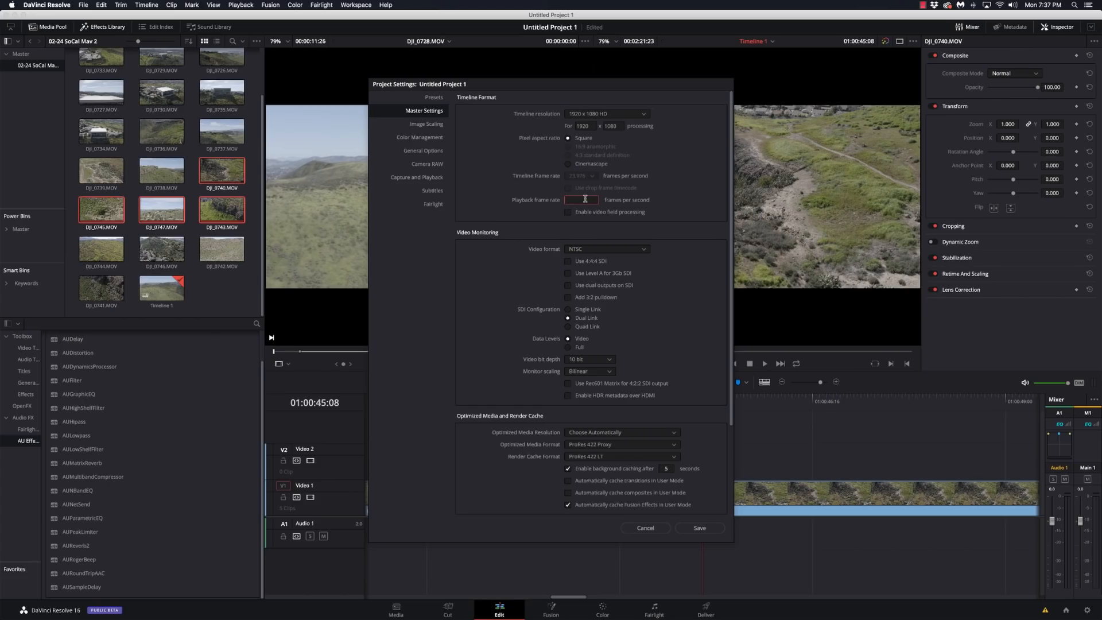
{"action": "left_click", "coordinate": [646, 527]}
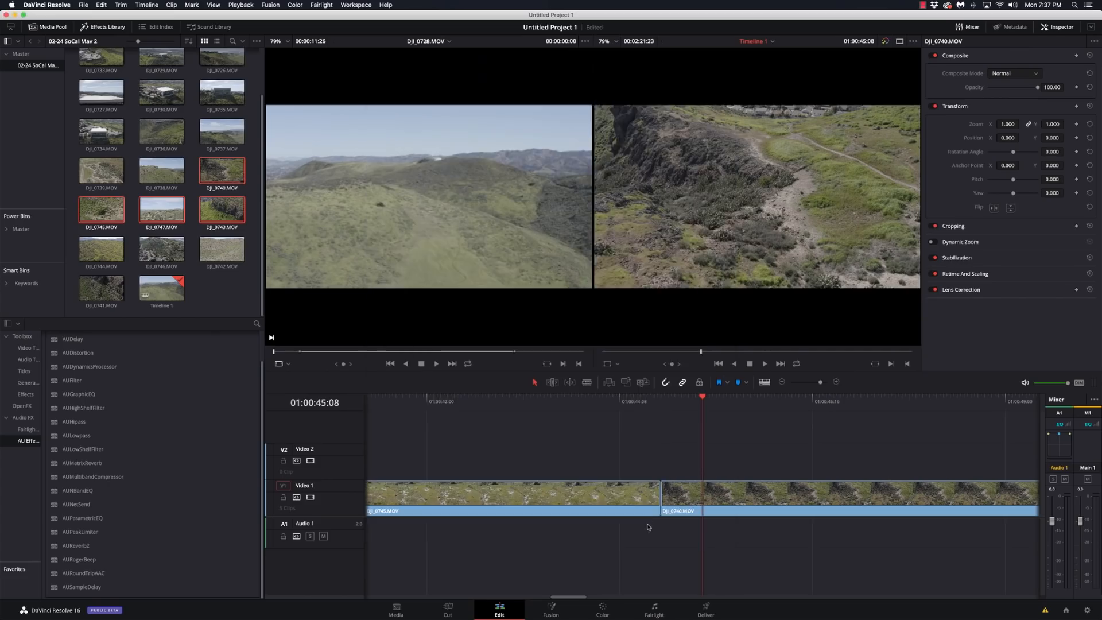
{"action": "left_click", "coordinate": [606, 494]}
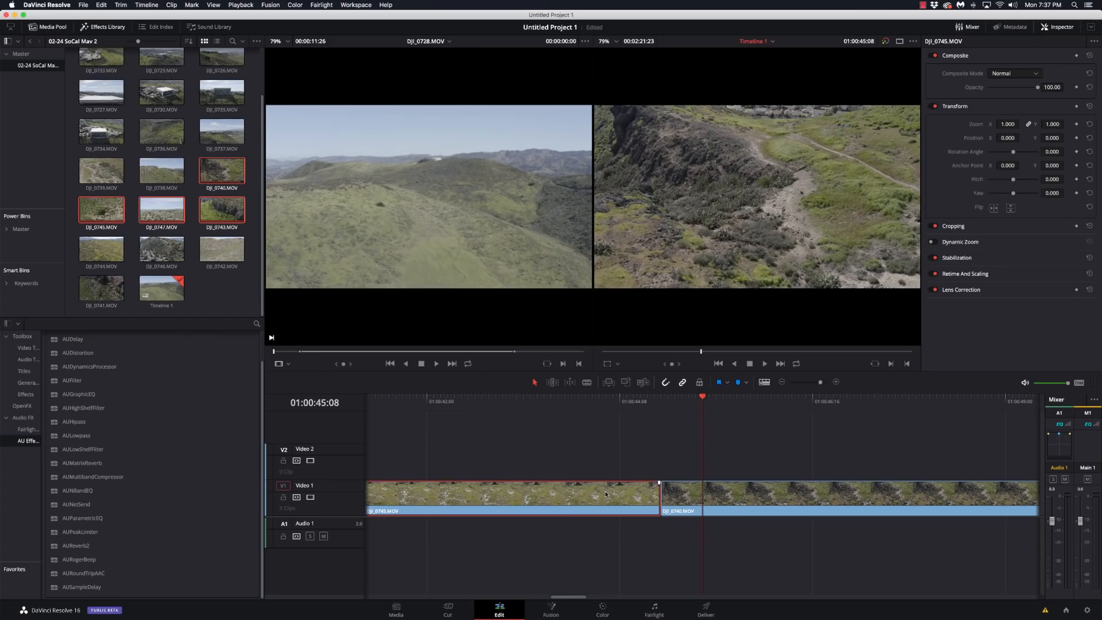
Step: Check the frame rate in DJI_0727.MOV's metadata against the project's master settings, leaving the settings unsaved
{"action": "left_click", "coordinate": [396, 608]}
{"action": "left_click", "coordinate": [464, 351]}
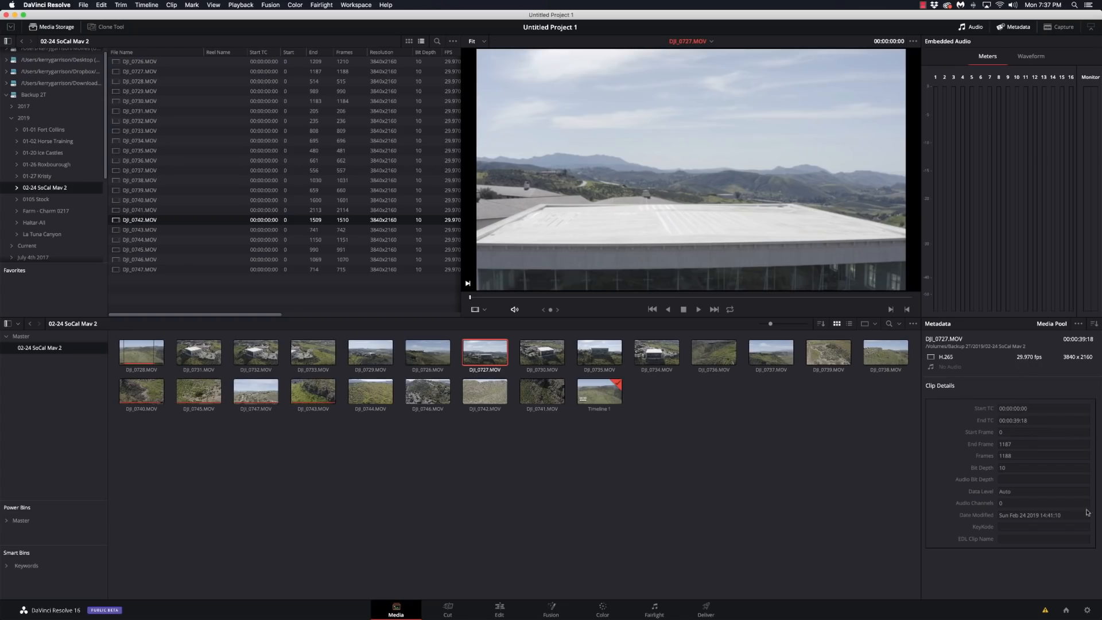
{"action": "left_click", "coordinate": [1088, 611]}
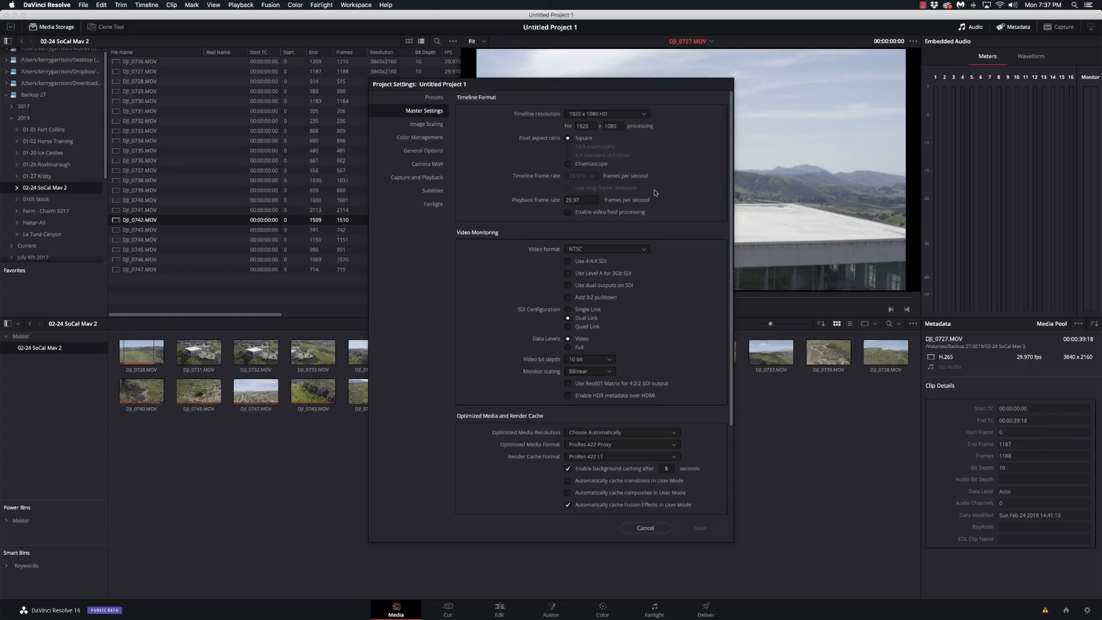
{"action": "left_click", "coordinate": [646, 528]}
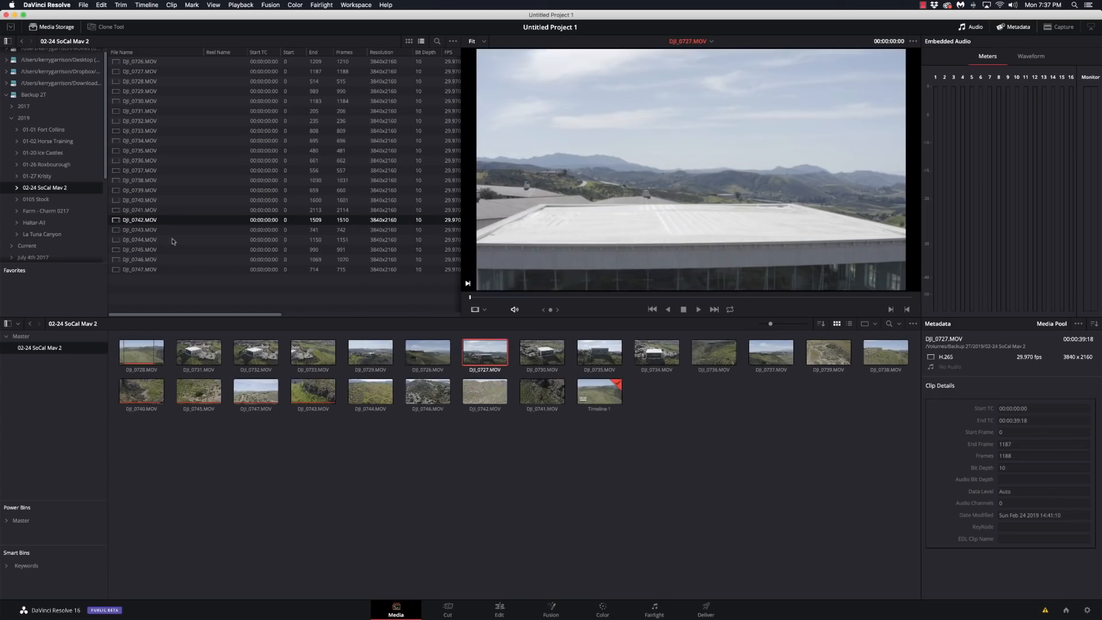
Step: Examine Timeline 1's custom format settings and its resolution options on the Edit page, and close them without saving
{"action": "left_click", "coordinate": [501, 612]}
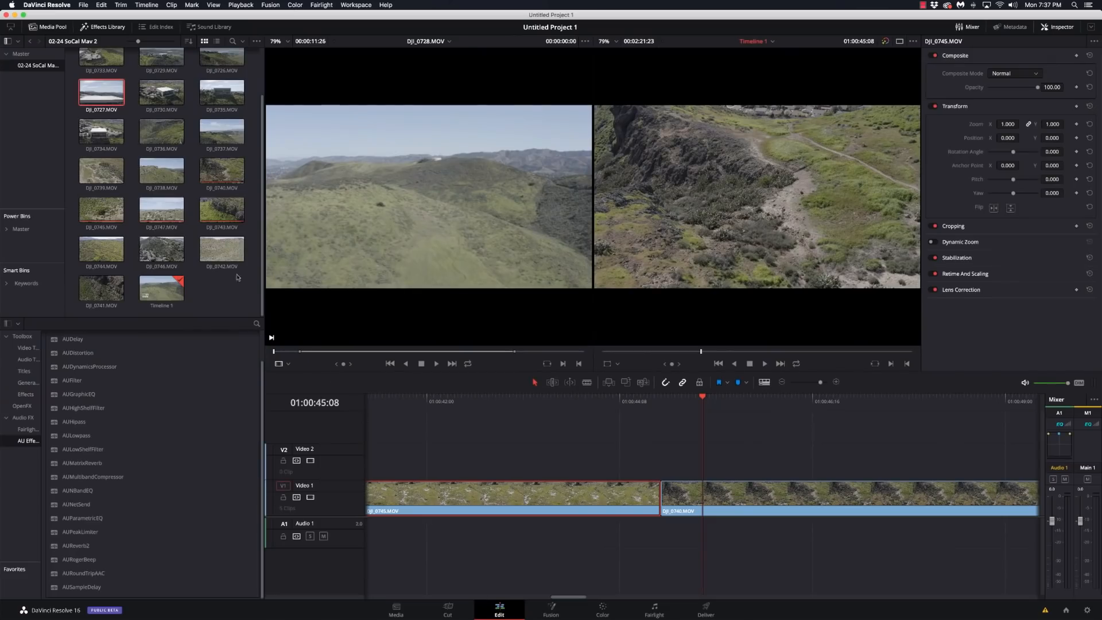
{"action": "right_click", "coordinate": [161, 295]}
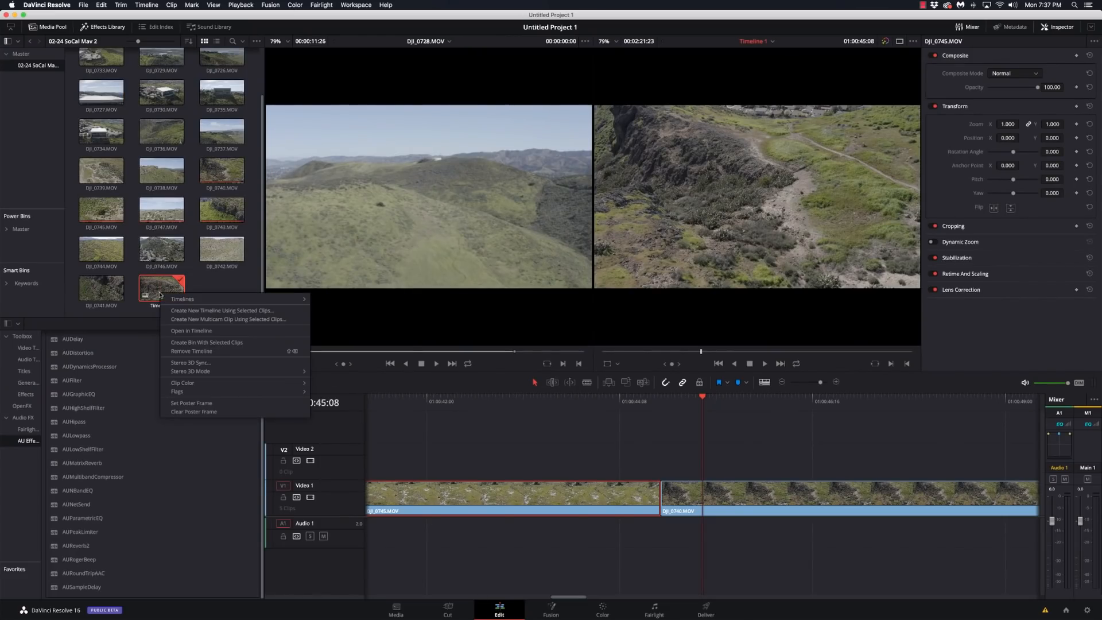
{"action": "mouse_move", "coordinate": [288, 305]}
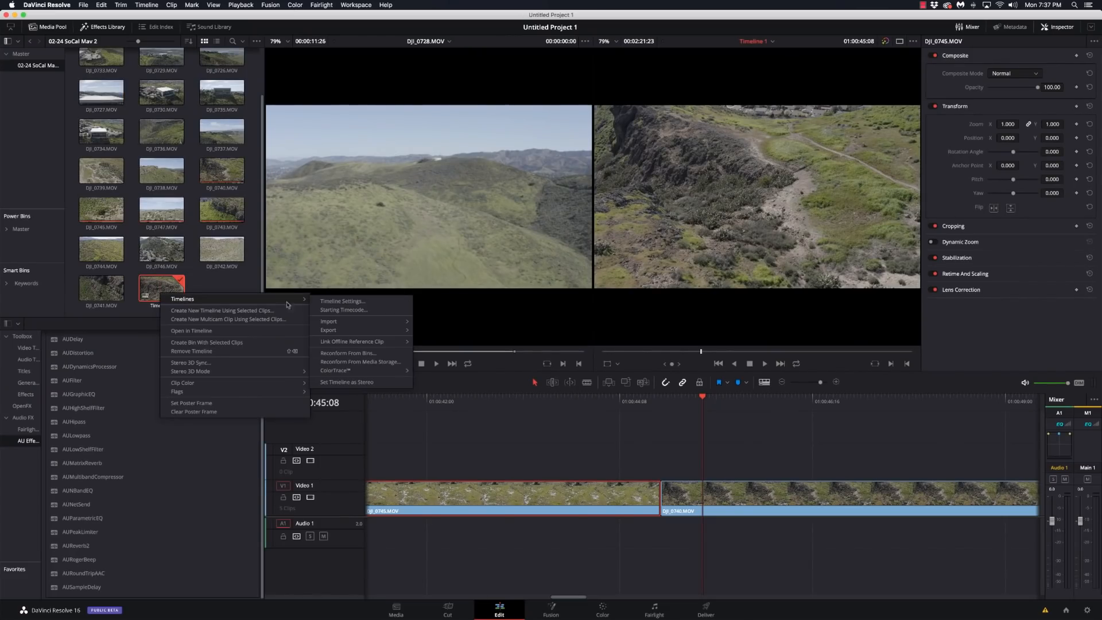
{"action": "left_click", "coordinate": [326, 303]}
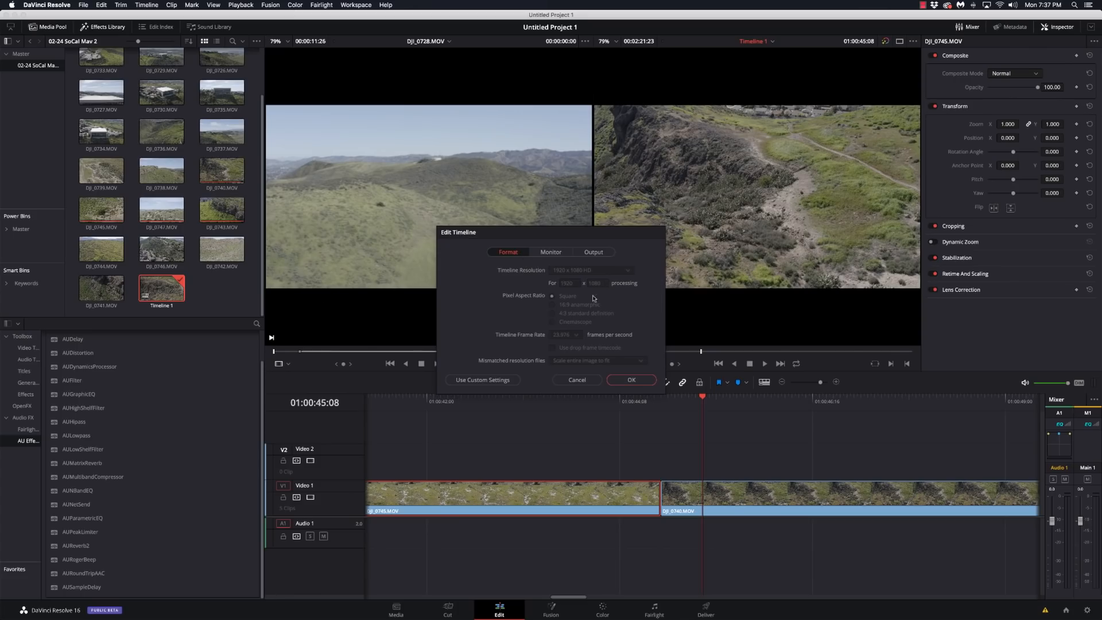
{"action": "left_click", "coordinate": [493, 380]}
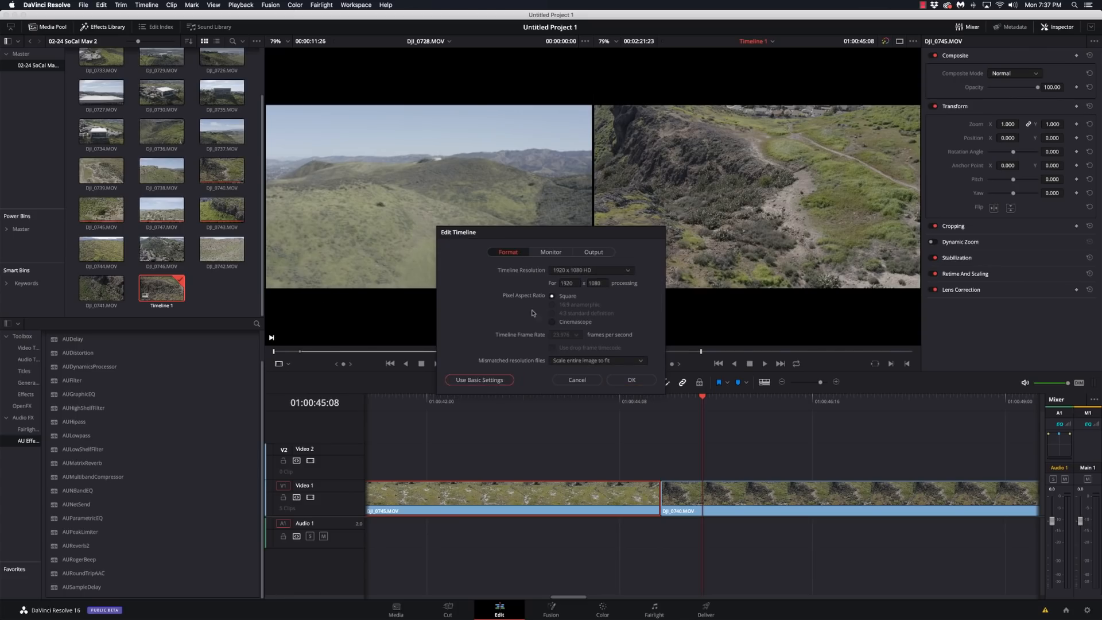
{"action": "left_click", "coordinate": [573, 271]}
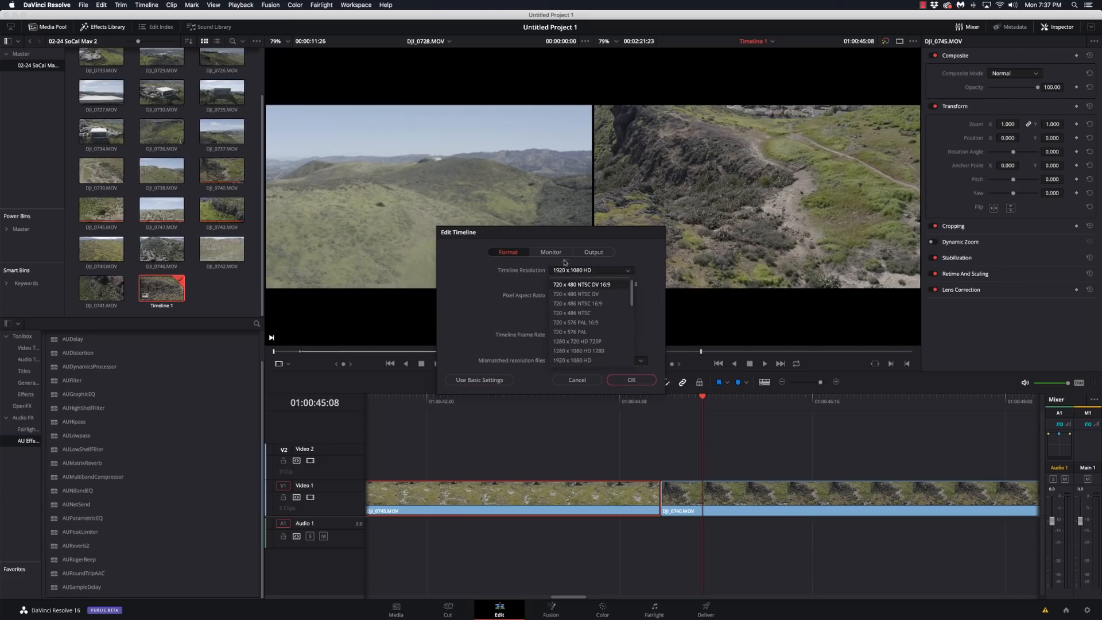
{"action": "left_click", "coordinate": [522, 272]}
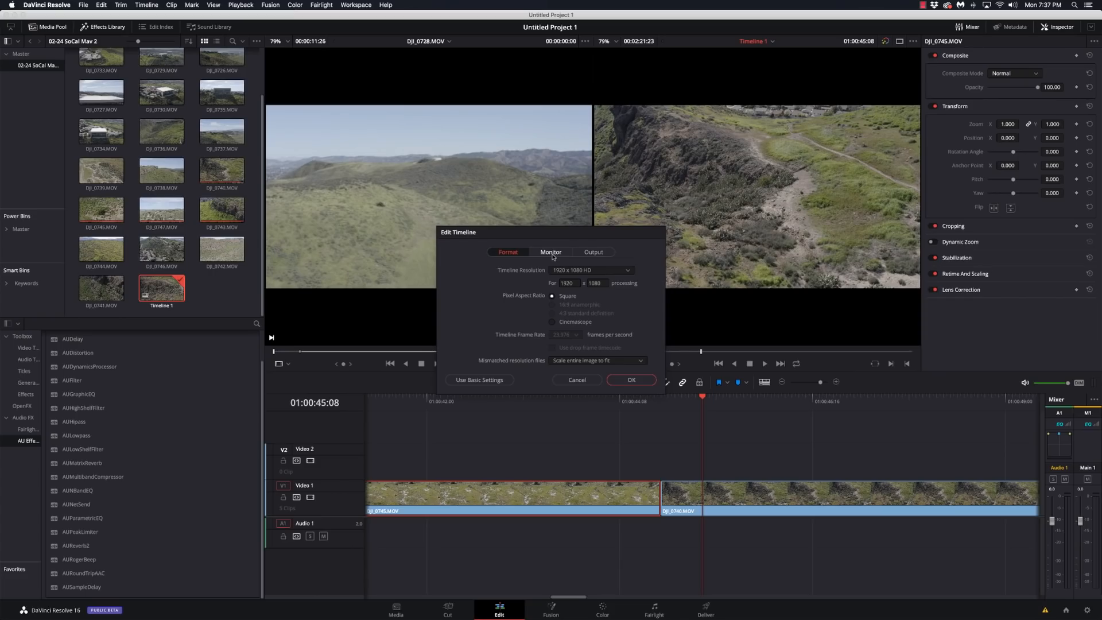
{"action": "left_click", "coordinate": [577, 380]}
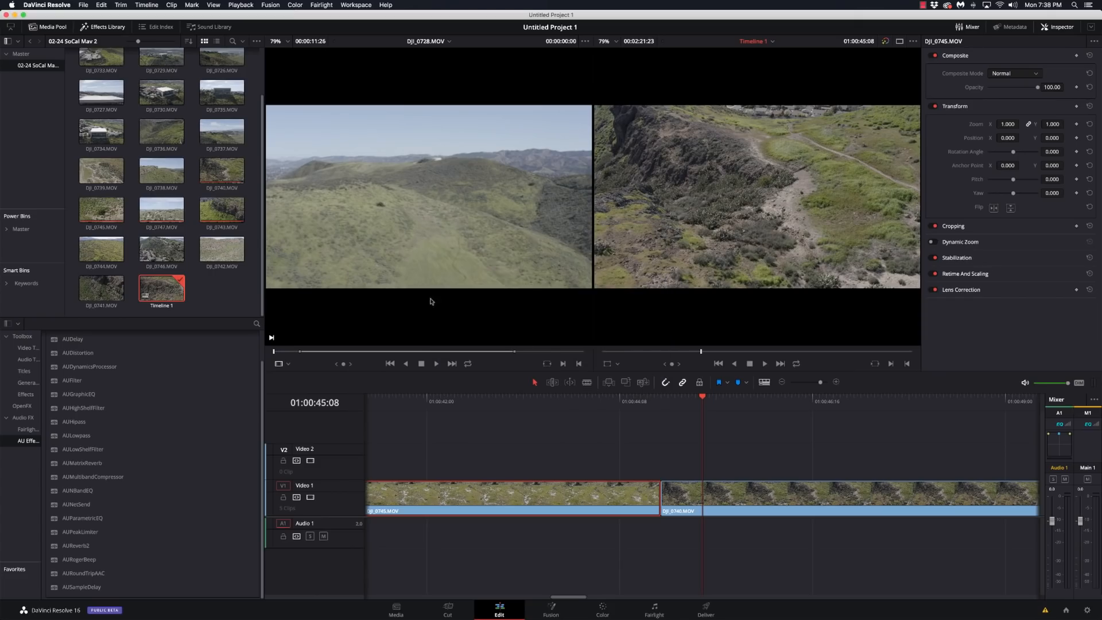
Step: Start a new timeline with custom settings and set its timeline frame rate to 29.97 frames per second
{"action": "left_click", "coordinate": [82, 5]}
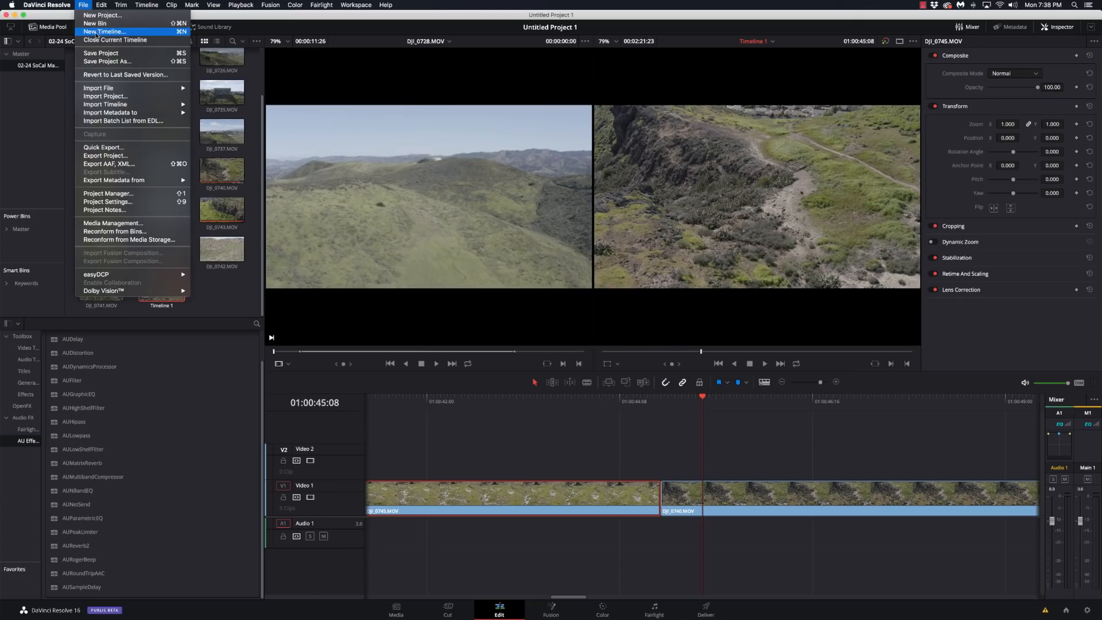
{"action": "left_click", "coordinate": [96, 32]}
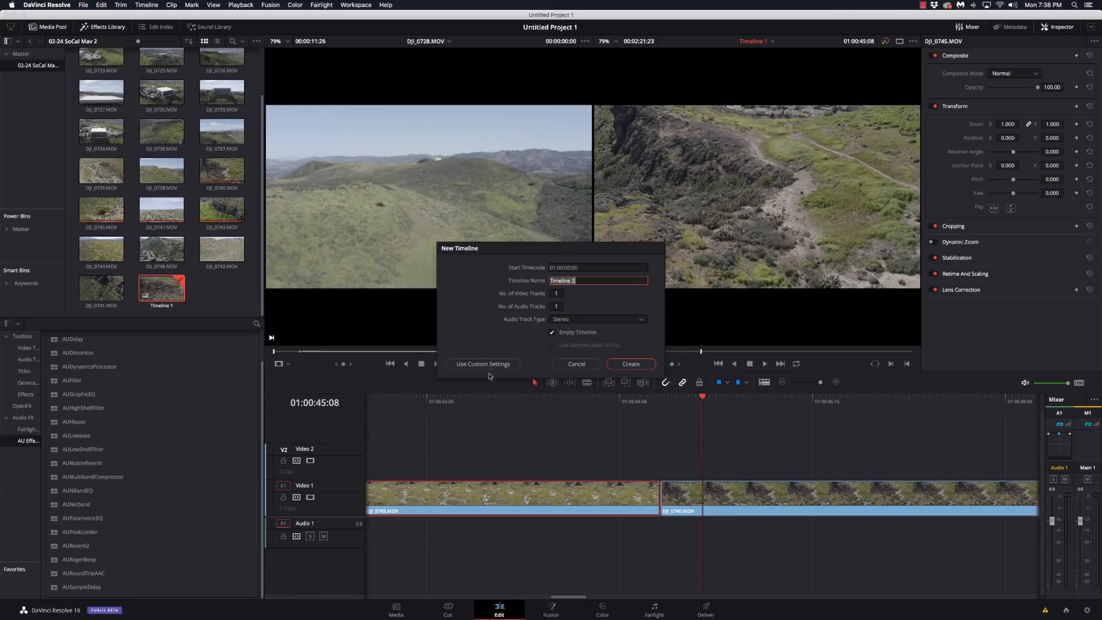
{"action": "left_click", "coordinate": [488, 366]}
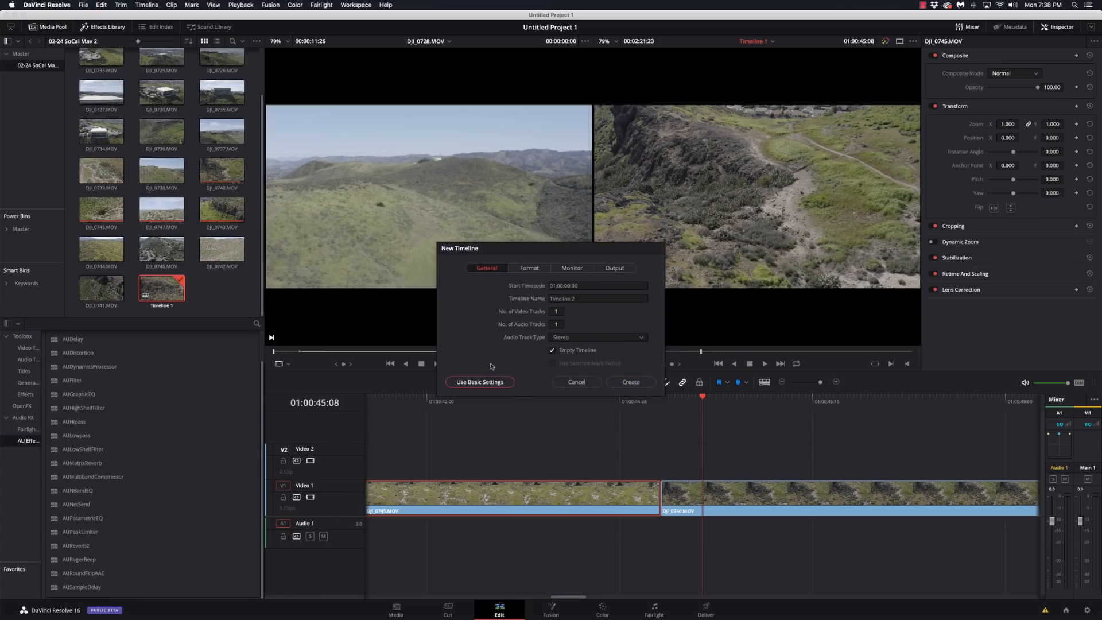
{"action": "left_click", "coordinate": [527, 270]}
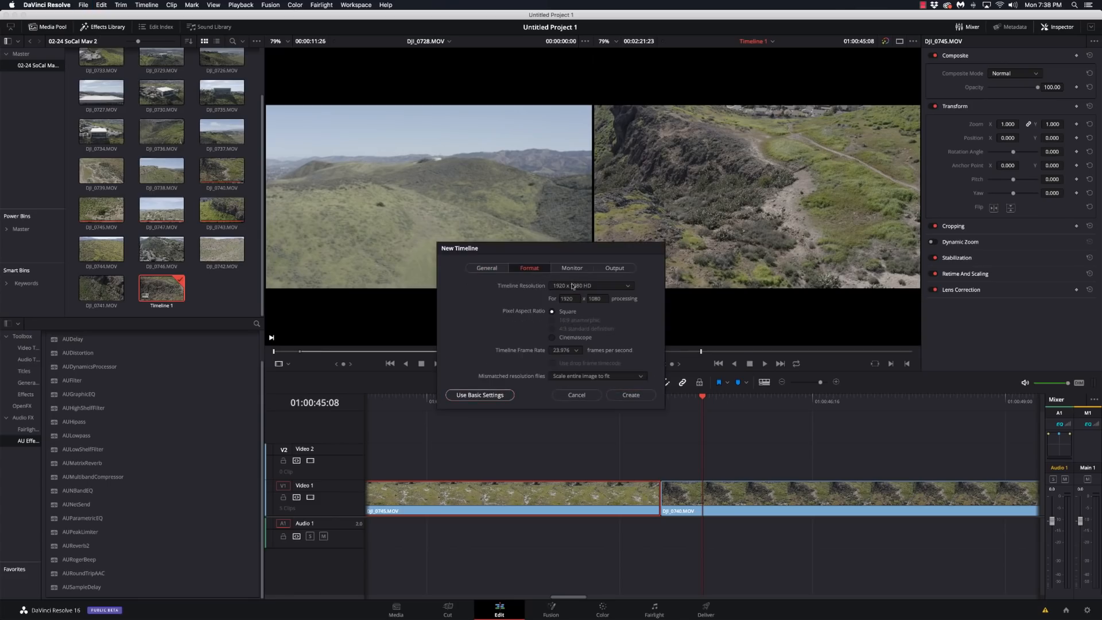
{"action": "left_click", "coordinate": [577, 351]}
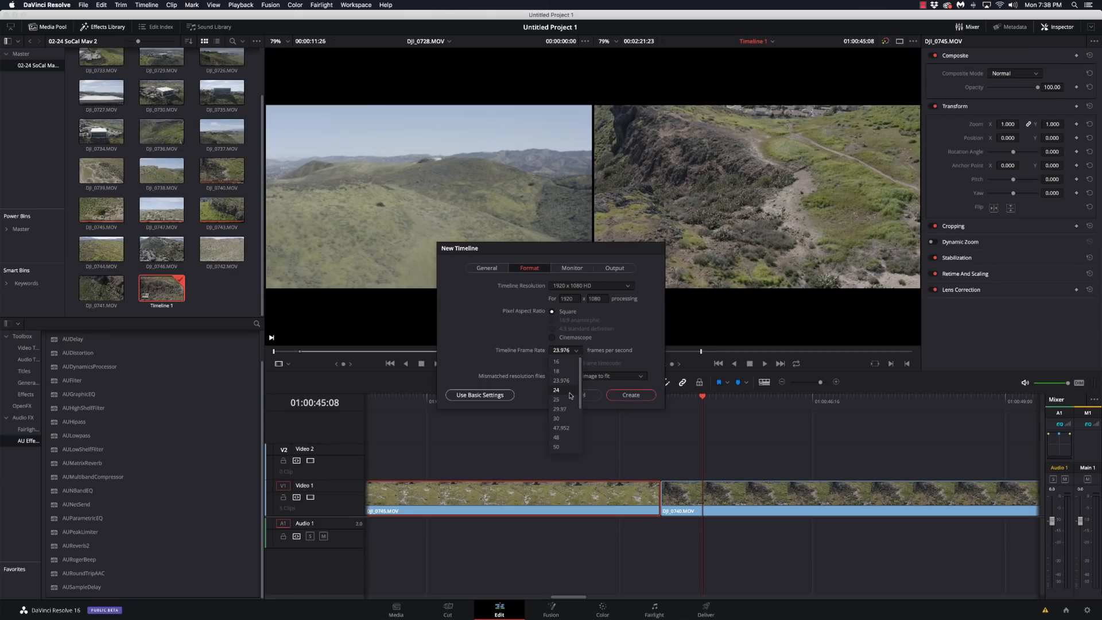
{"action": "left_click", "coordinate": [569, 407]}
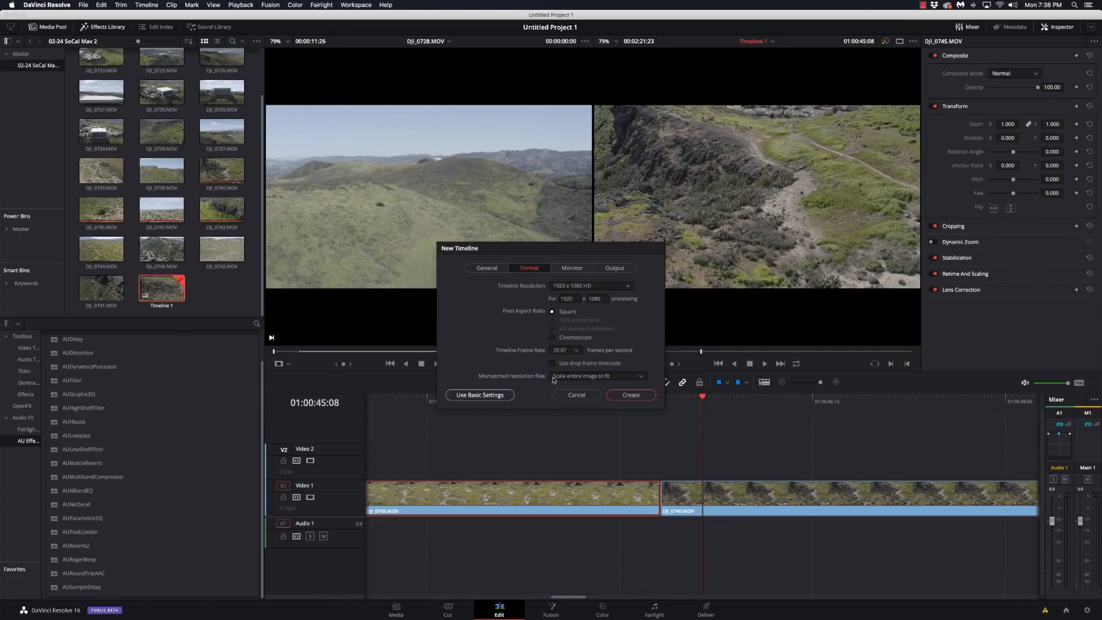
Step: Review the new timeline's mismatched resolution options, monitor settings and output settings, and cancel its creation
{"action": "left_click", "coordinate": [634, 378]}
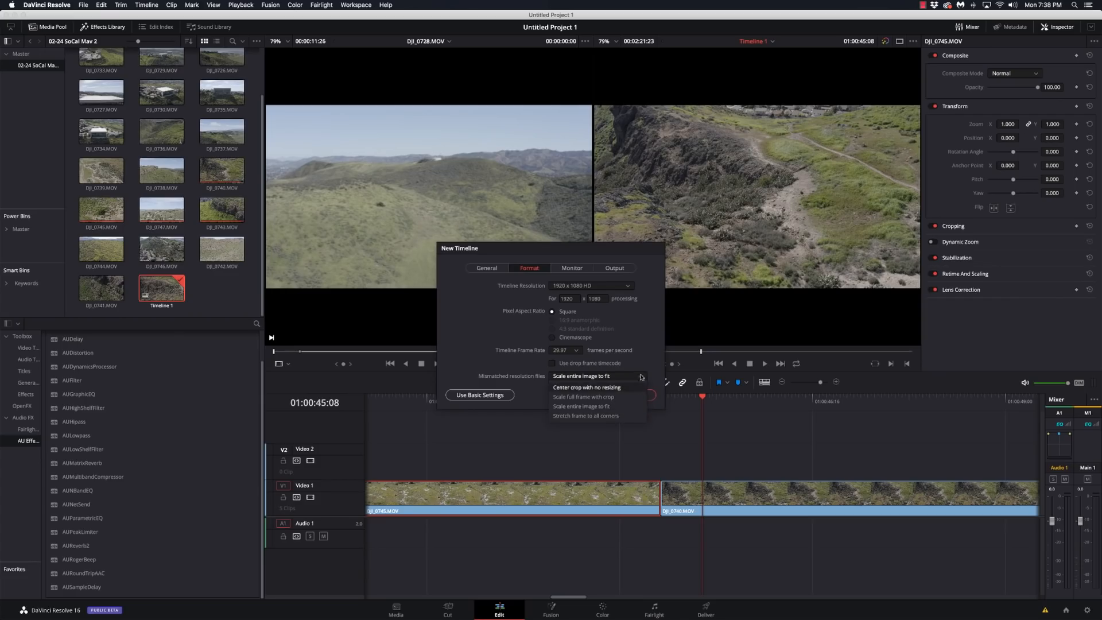
{"action": "left_click", "coordinate": [645, 350]}
{"action": "left_click", "coordinate": [572, 268]}
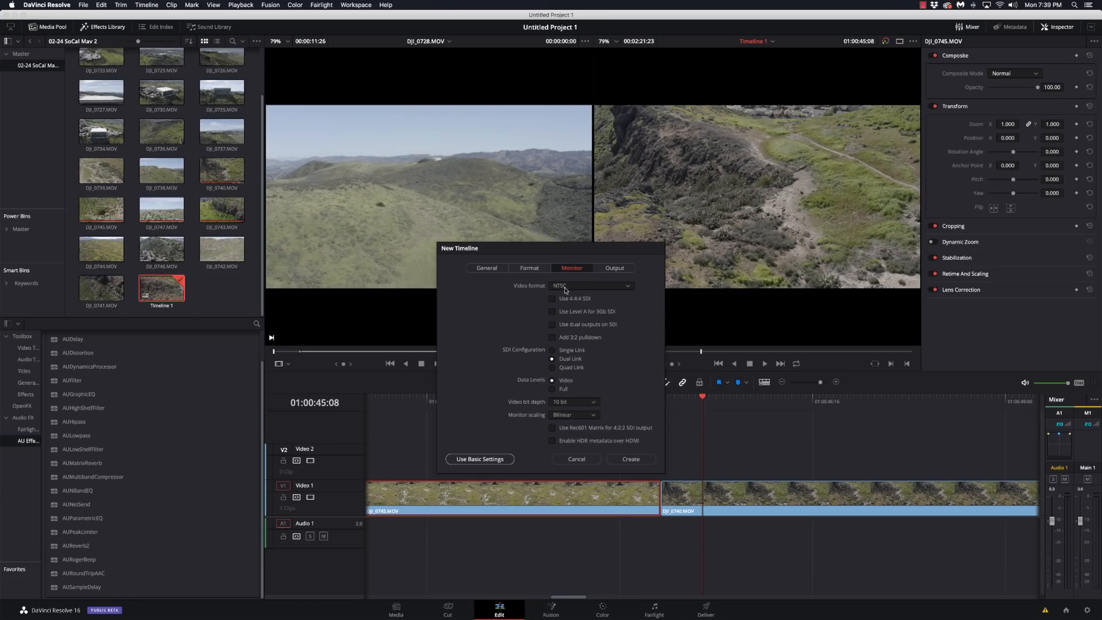
{"action": "left_click", "coordinate": [603, 268]}
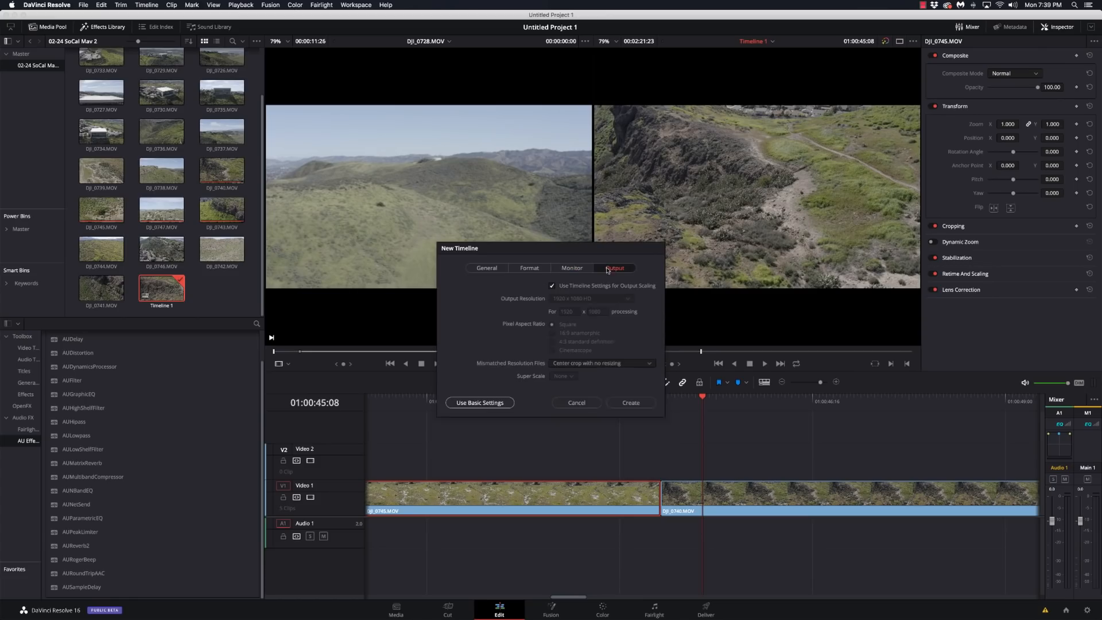
{"action": "left_click", "coordinate": [577, 403]}
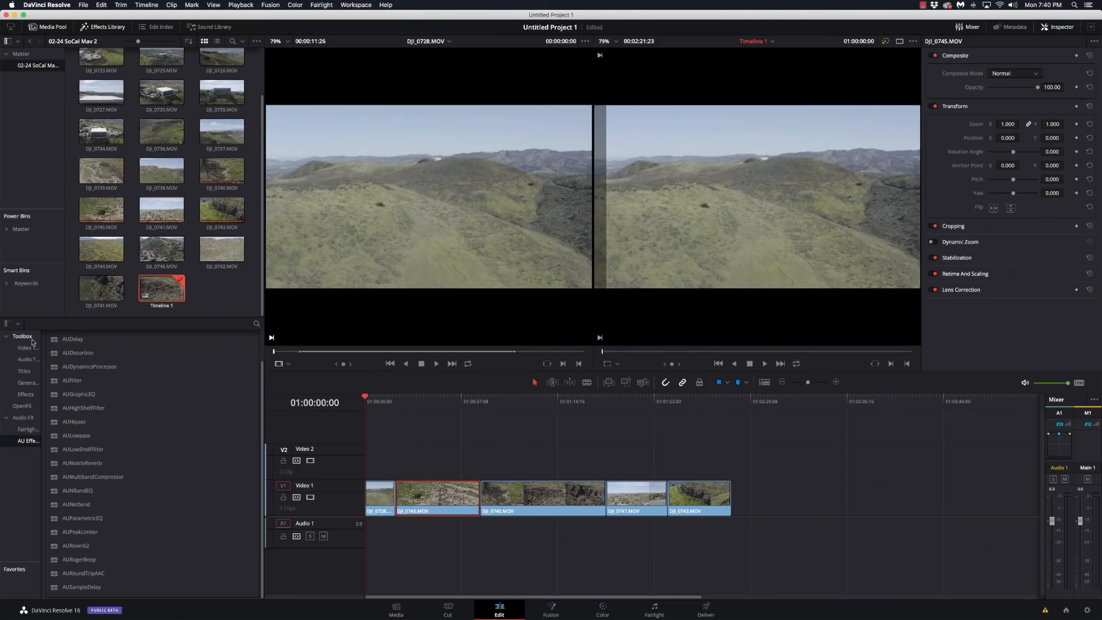
Step: Add an Adjustment Clip on Video 2 above the footage and select it with the playhead at 01:01:01:00
{"action": "left_click", "coordinate": [26, 394]}
{"action": "left_click_drag", "start_coordinate": [87, 363], "coordinate": [627, 471]}
{"action": "left_click", "coordinate": [522, 398]}
{"action": "left_click", "coordinate": [527, 455]}
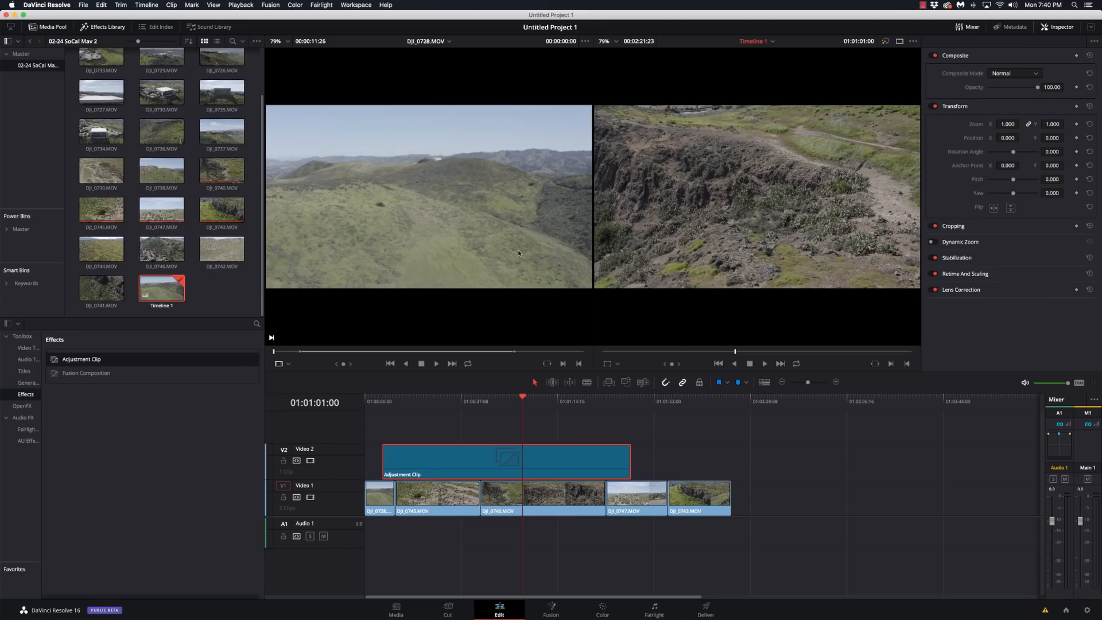
Step: Hide the media pool and keep the effects library shown so that it fills the full height
{"action": "left_click", "coordinate": [107, 27]}
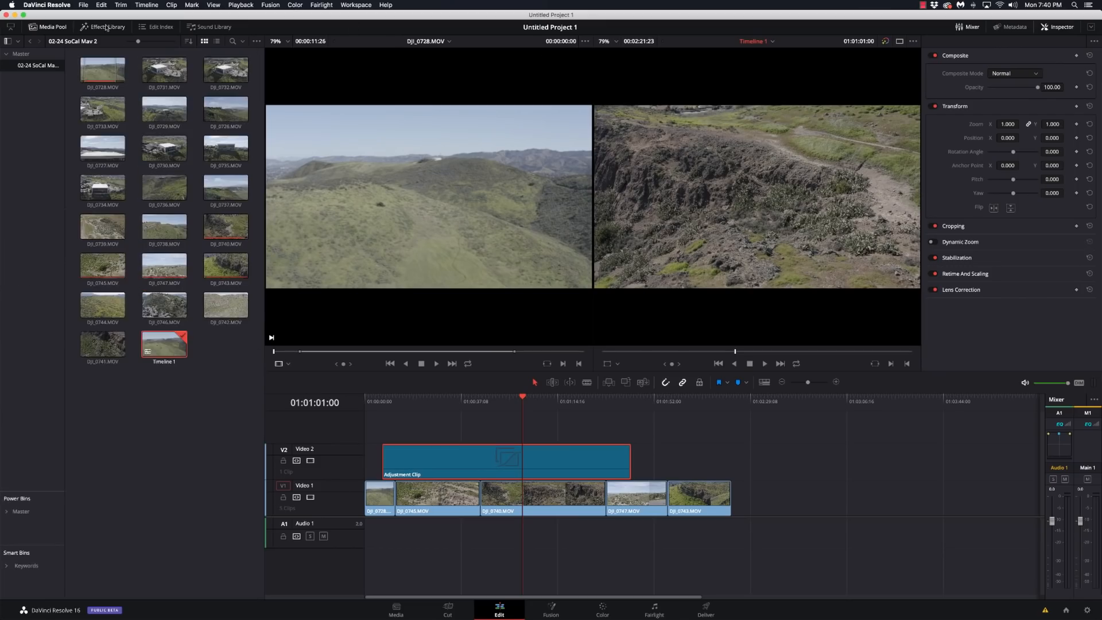
{"action": "left_click", "coordinate": [107, 27]}
{"action": "left_click", "coordinate": [63, 28]}
{"action": "left_click", "coordinate": [90, 30]}
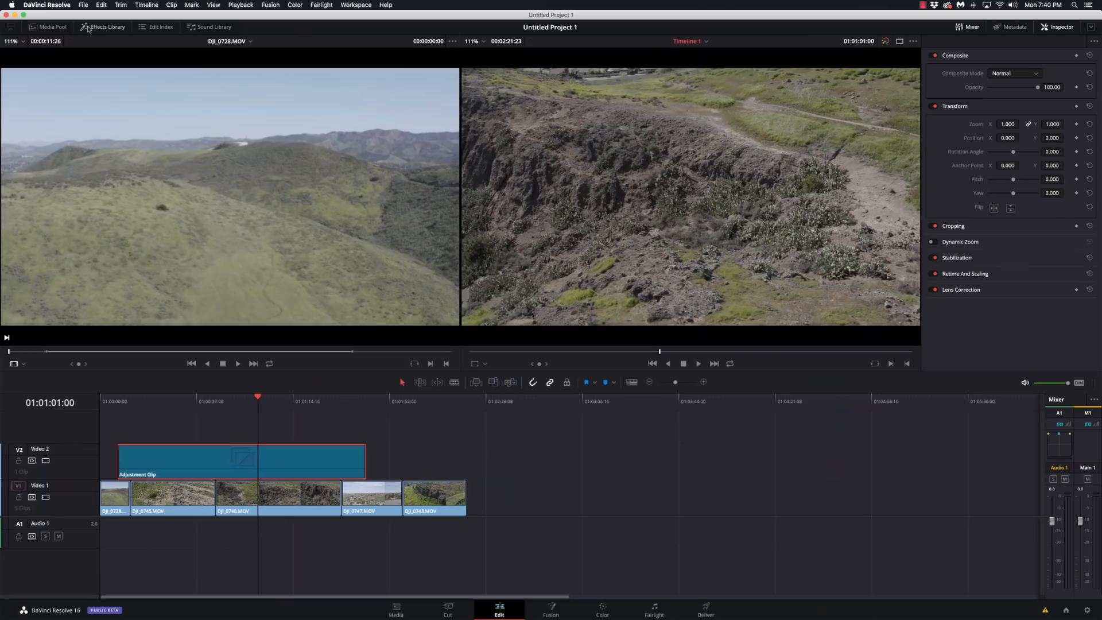
{"action": "left_click", "coordinate": [92, 31]}
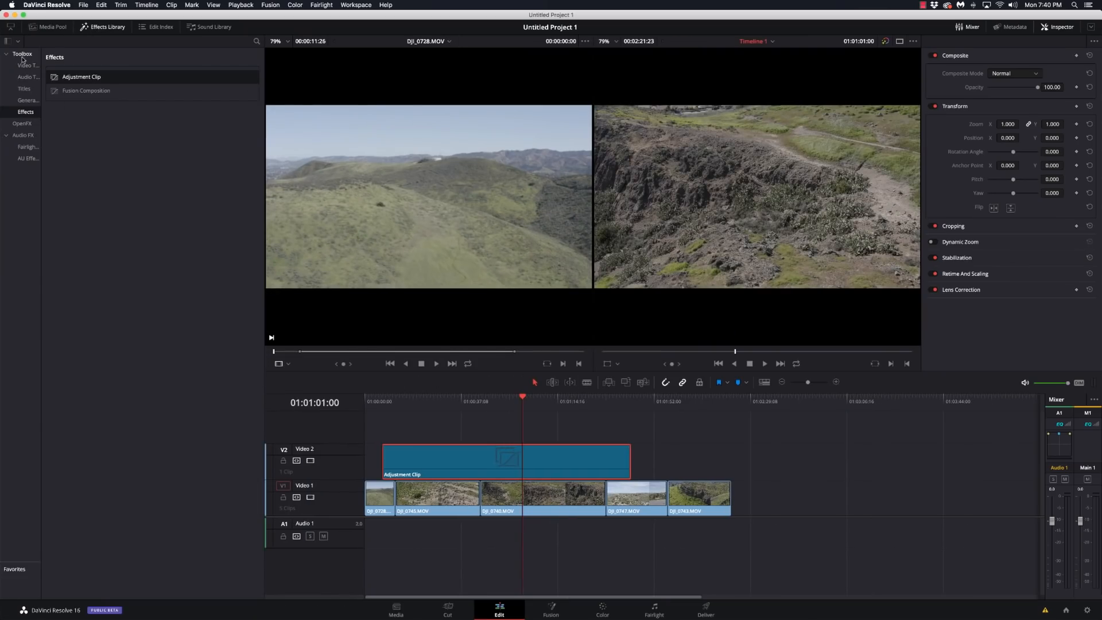
Step: Apply the OpenFX Lens Flare filter from ResolveFX Light to the adjustment clip on Video 2
{"action": "left_click", "coordinate": [22, 123]}
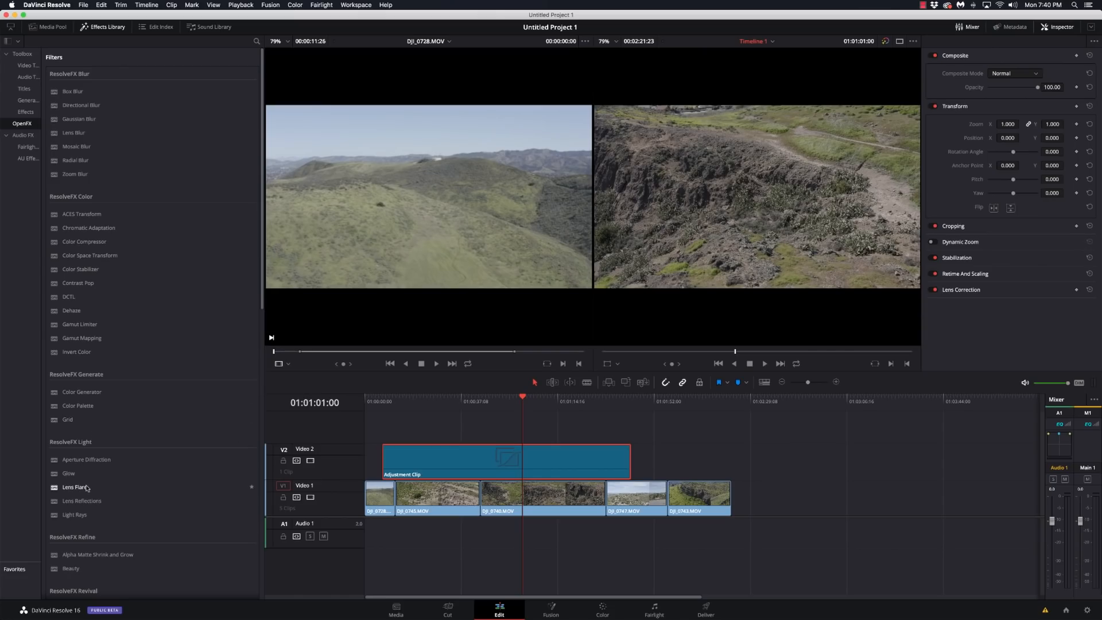
{"action": "left_click_drag", "start_coordinate": [86, 487], "coordinate": [422, 459]}
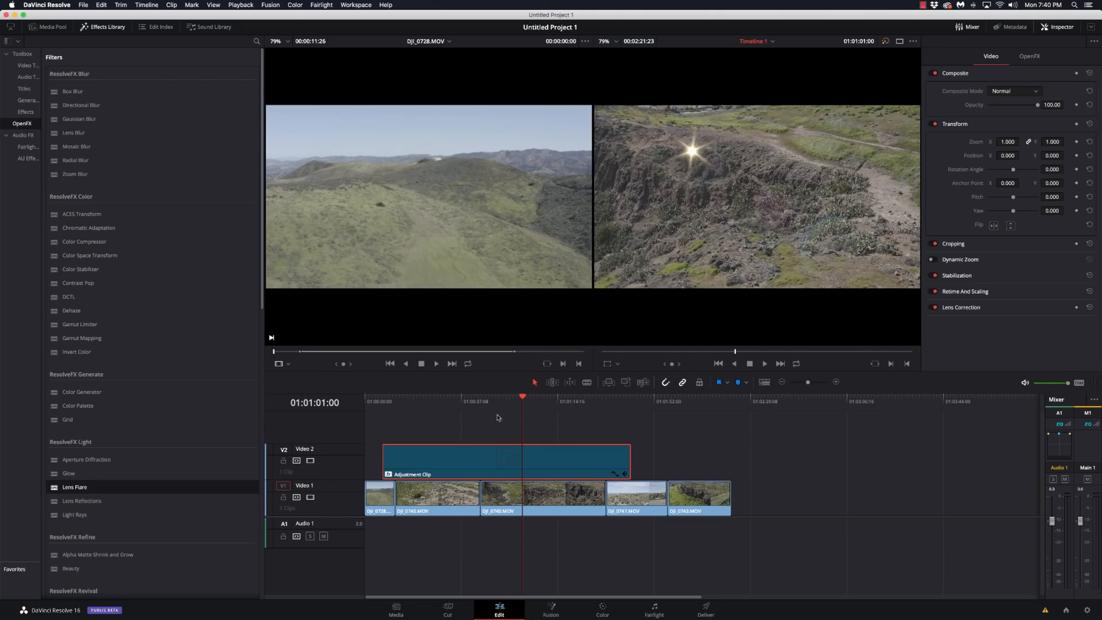
Step: Grade the adjustment clip on the Color page at 01:00:53:00 with Offset about R 28, G 25, B 13 and Gain R 1.08, G 0.96, B 1.13
{"action": "left_click_drag", "start_coordinate": [469, 409], "coordinate": [503, 402]}
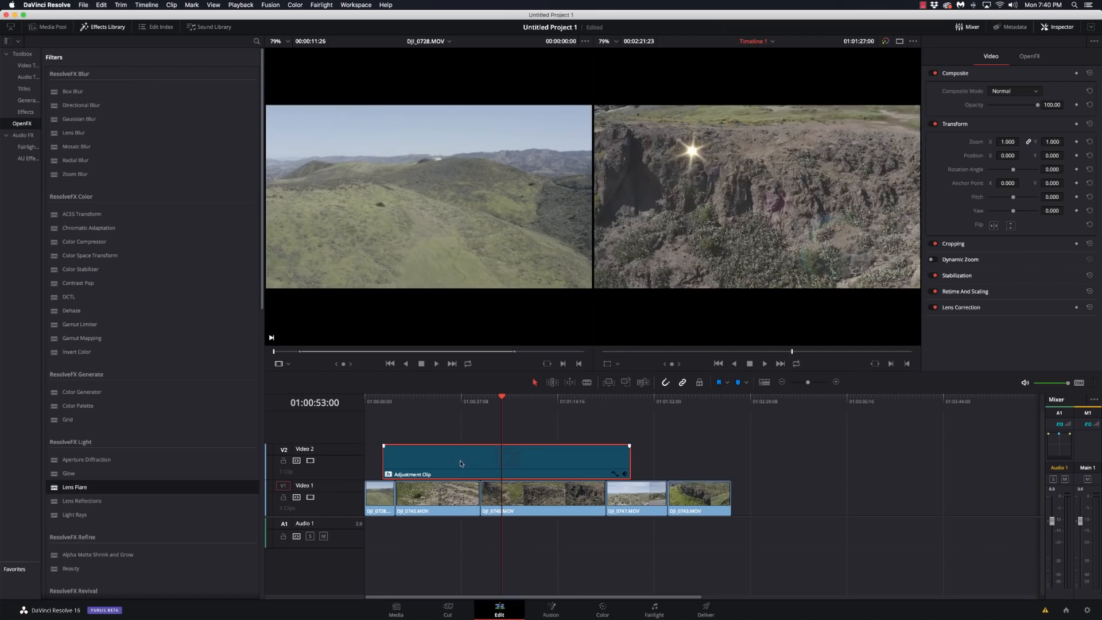
{"action": "left_click", "coordinate": [600, 609]}
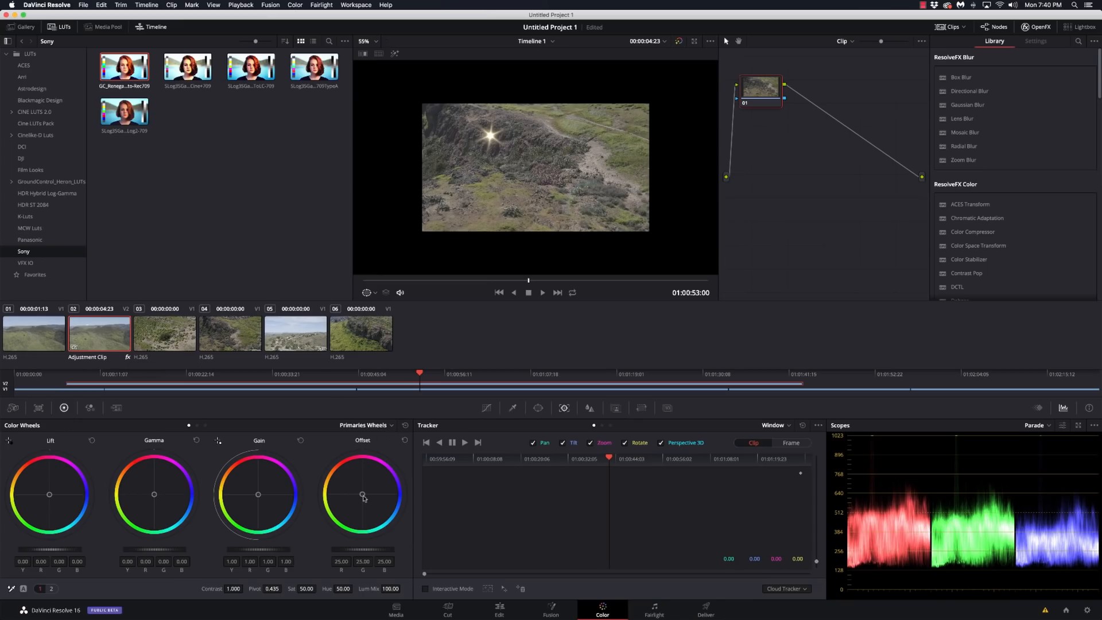
{"action": "left_click_drag", "start_coordinate": [362, 494], "coordinate": [380, 495]}
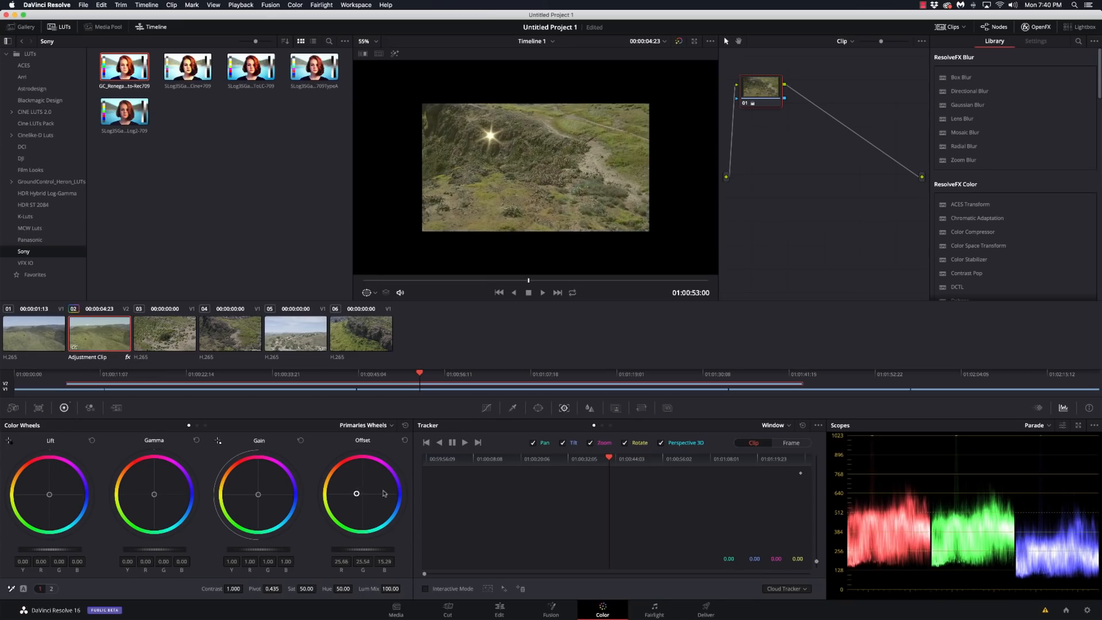
{"action": "left_click_drag", "start_coordinate": [259, 495], "coordinate": [261, 493]}
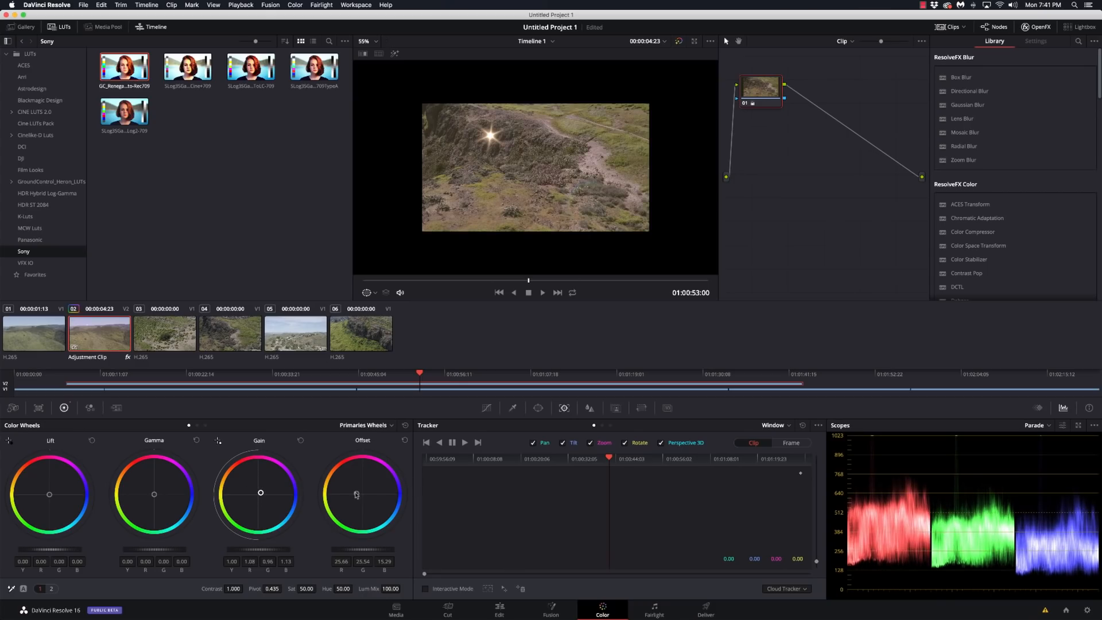
{"action": "left_click_drag", "start_coordinate": [357, 493], "coordinate": [356, 492]}
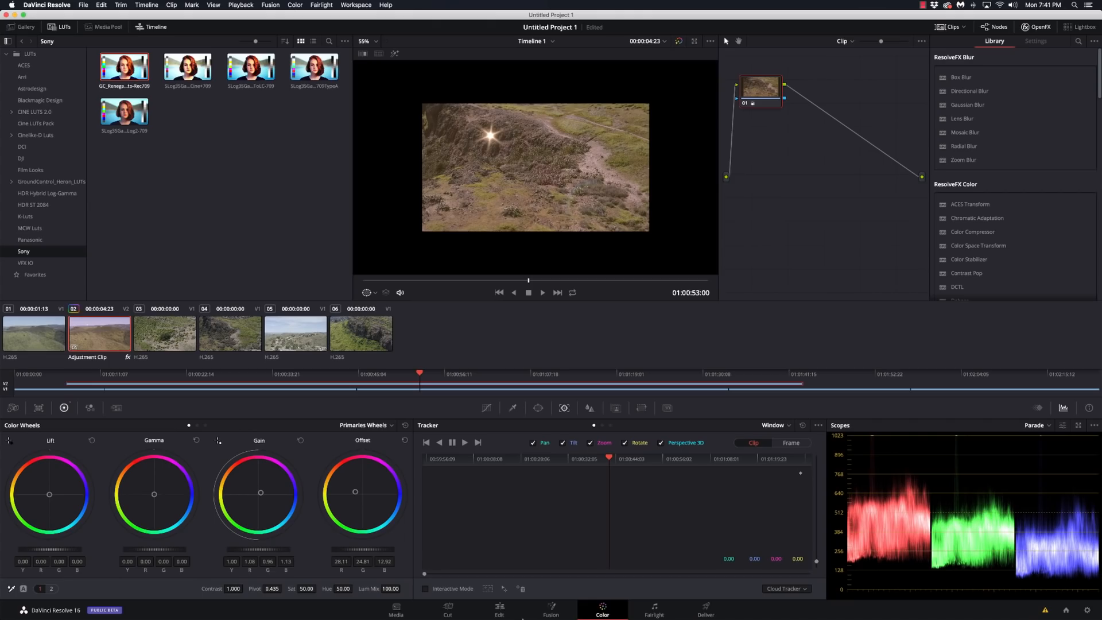
Step: Return to the Edit page and stabilize the DJI_0740.MOV clip on Video 1 using Perspective mode with Zoom enabled
{"action": "left_click", "coordinate": [500, 611]}
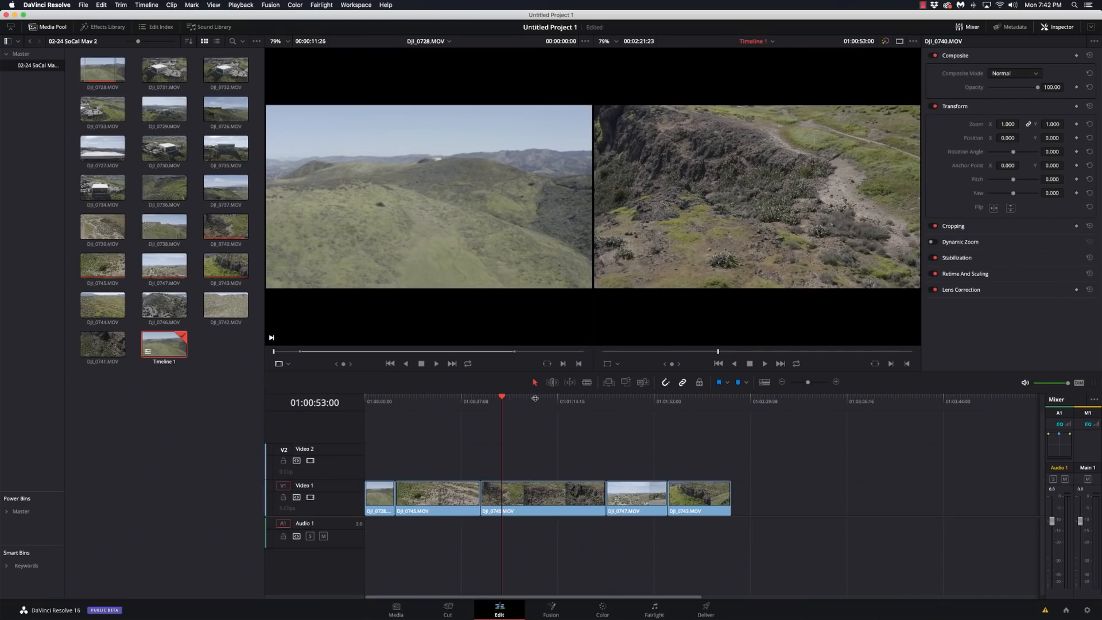
{"action": "left_click", "coordinate": [529, 497]}
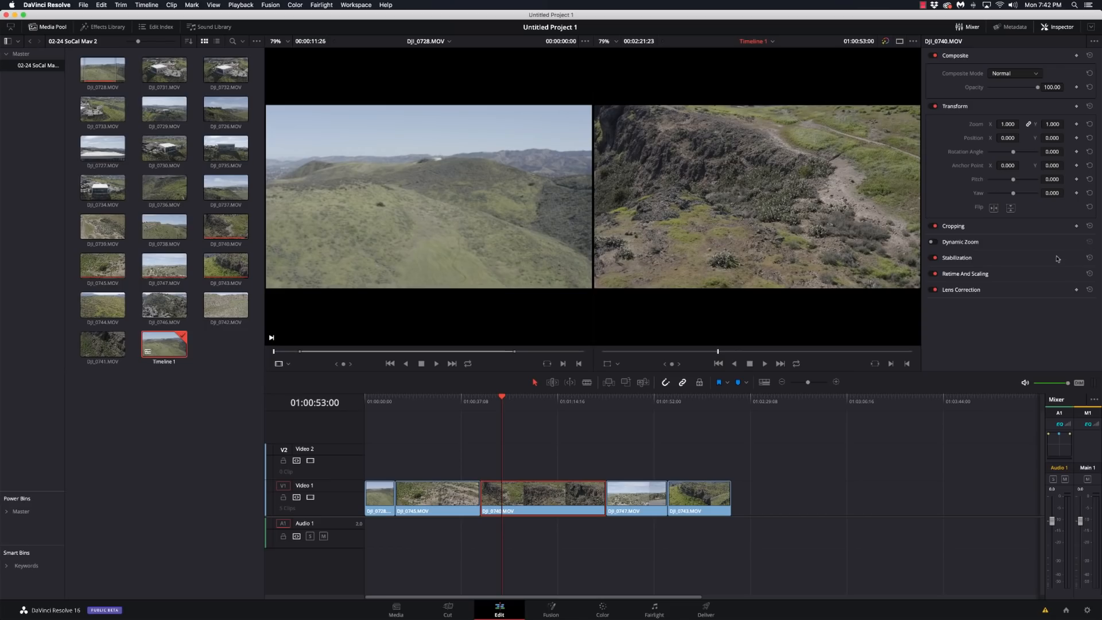
{"action": "left_click", "coordinate": [968, 258]}
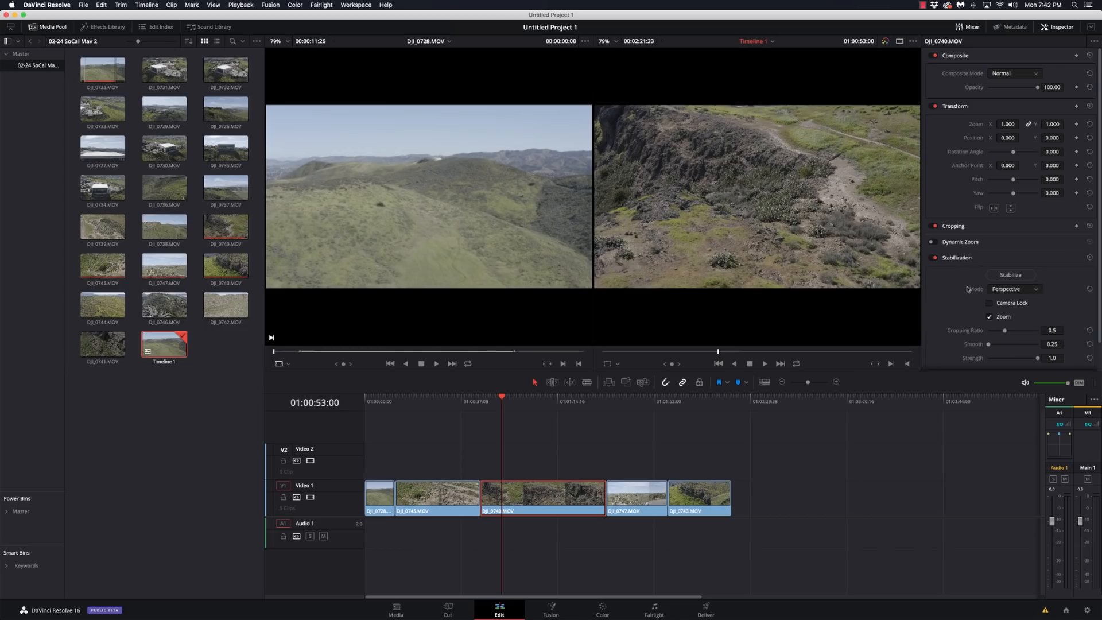
{"action": "scroll", "coordinate": [968, 289], "scroll_direction": "down", "scroll_amount": 2}
{"action": "left_click", "coordinate": [1004, 245]}
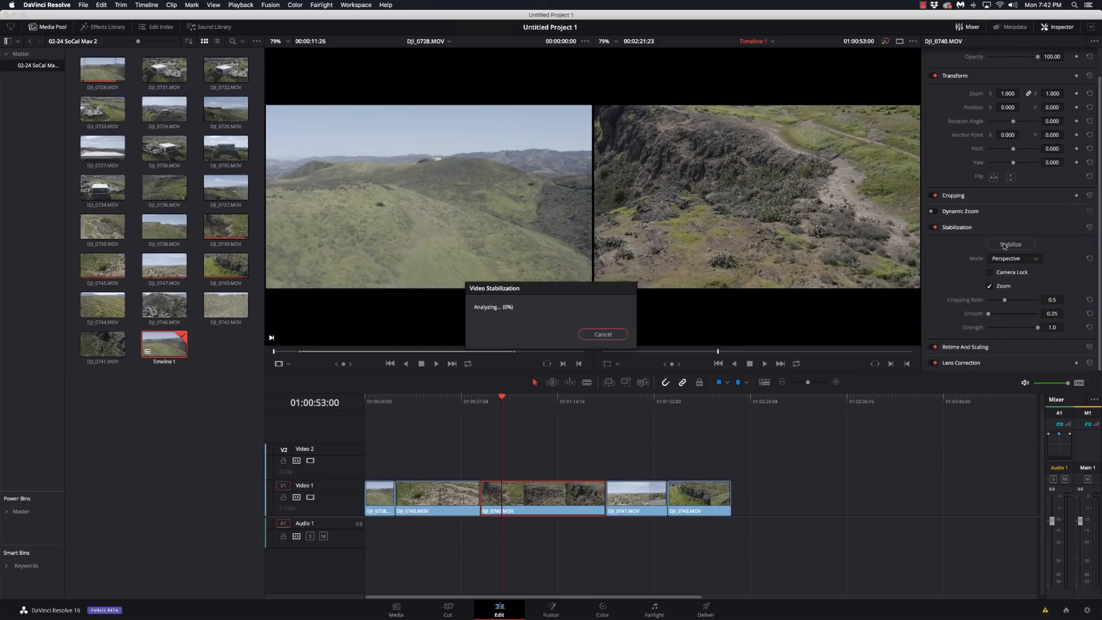